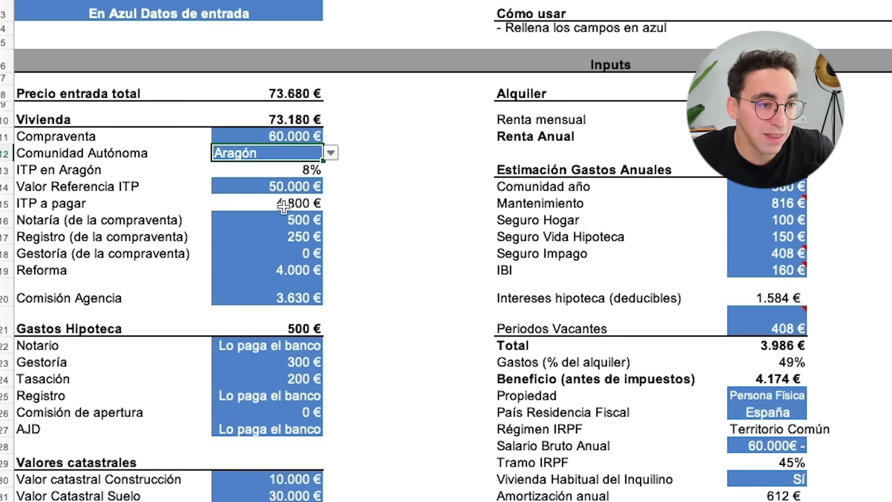
Review the ITP a pagar, notary and registry costs, monthly rent, Vivienda subtotal and total entry price of the property.
left_click(276, 204)
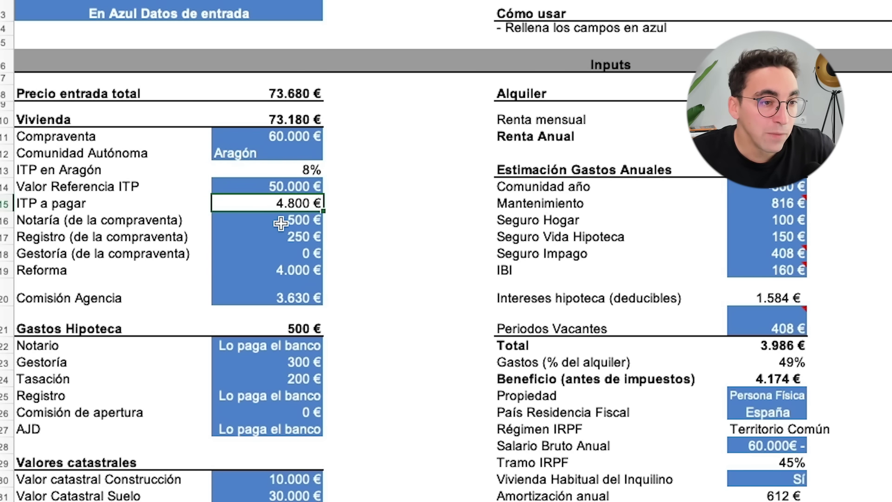
left_click_drag(281, 222, 291, 236)
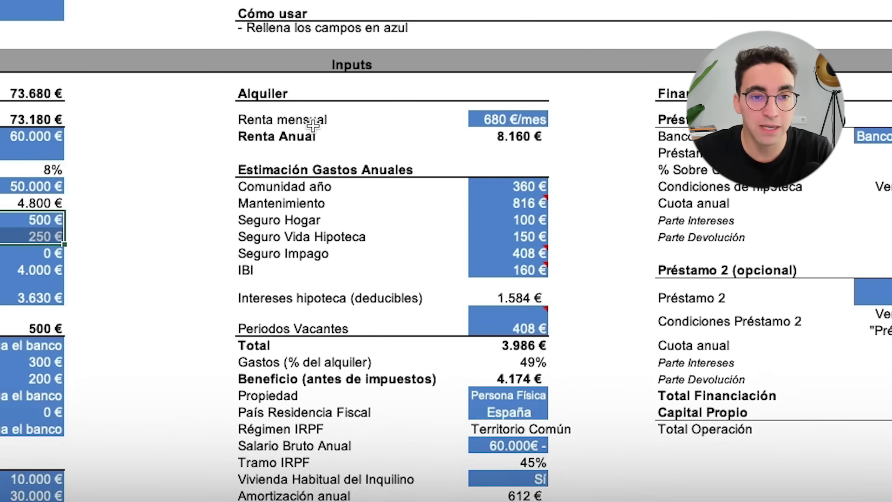
left_click(483, 119)
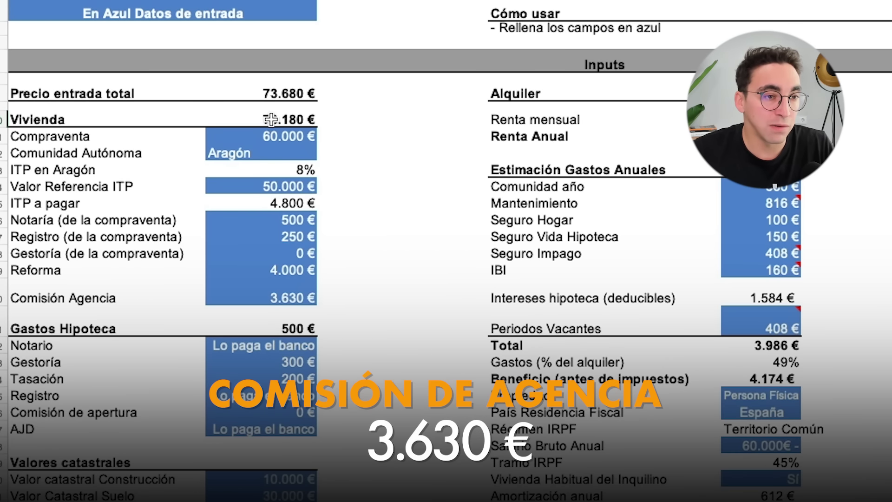
left_click(270, 120)
left_click(288, 94)
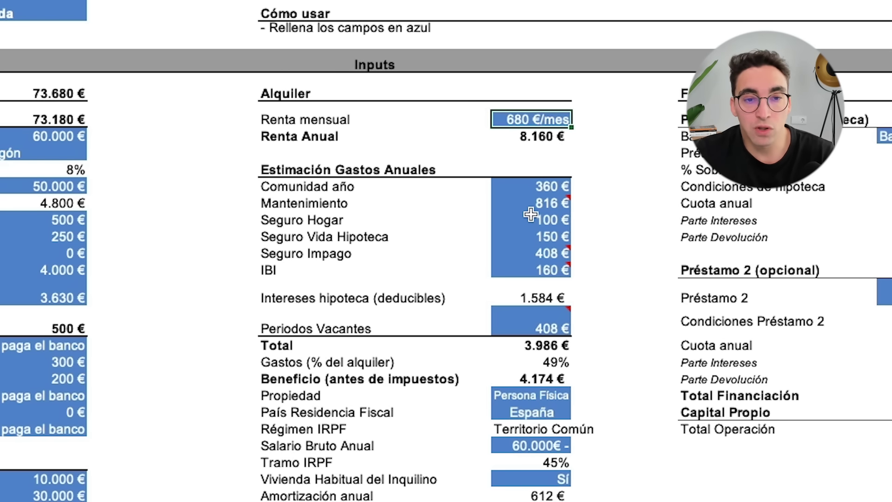
Review the estimated annual expenses from Comunidad año to Periodos Vacantes, their total, the pre-tax profit and the approximate taxes.
left_click(539, 187)
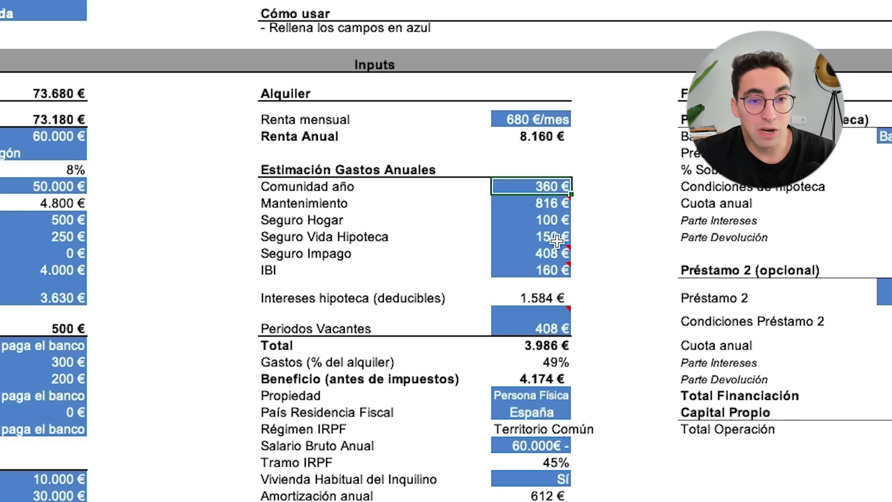
left_click(542, 204)
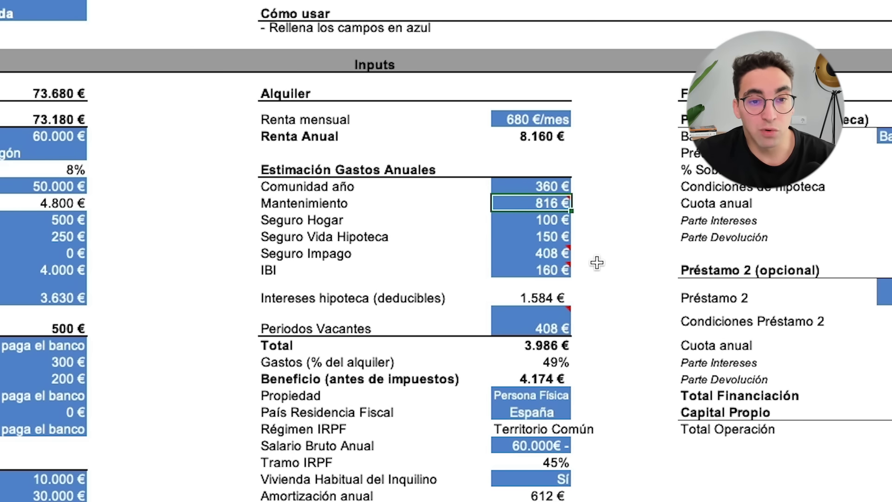
left_click(608, 251)
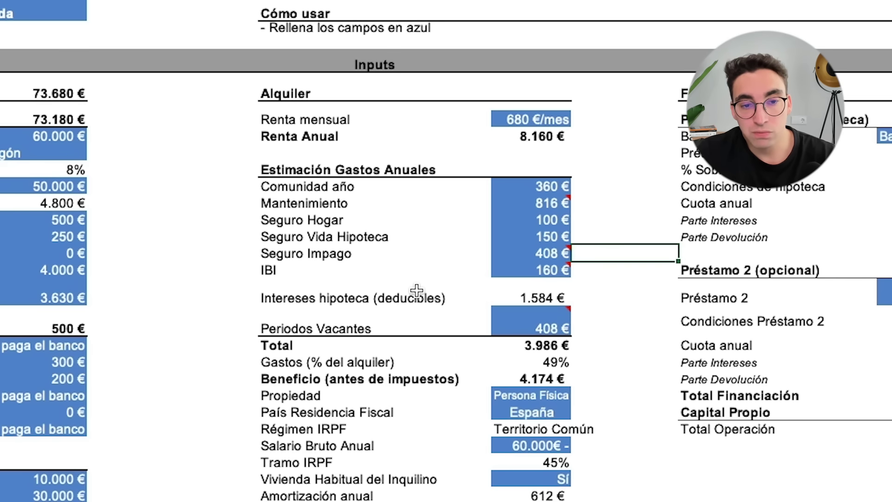
left_click(535, 330)
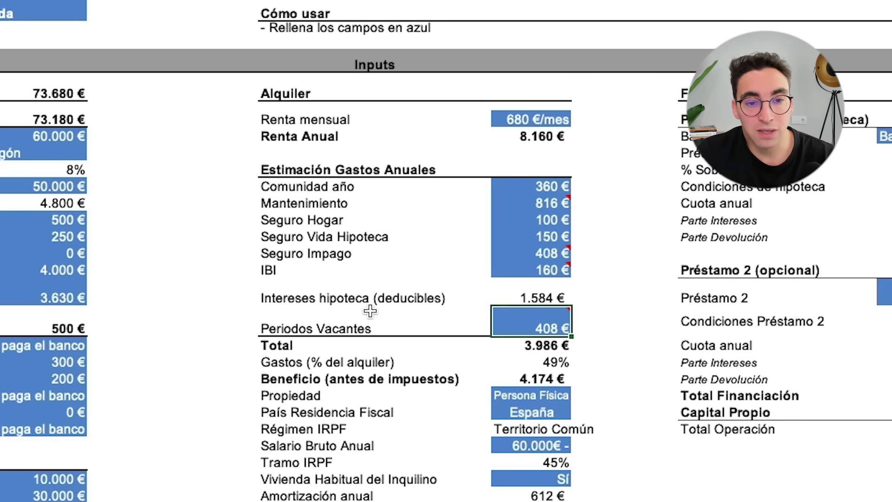
left_click(533, 346)
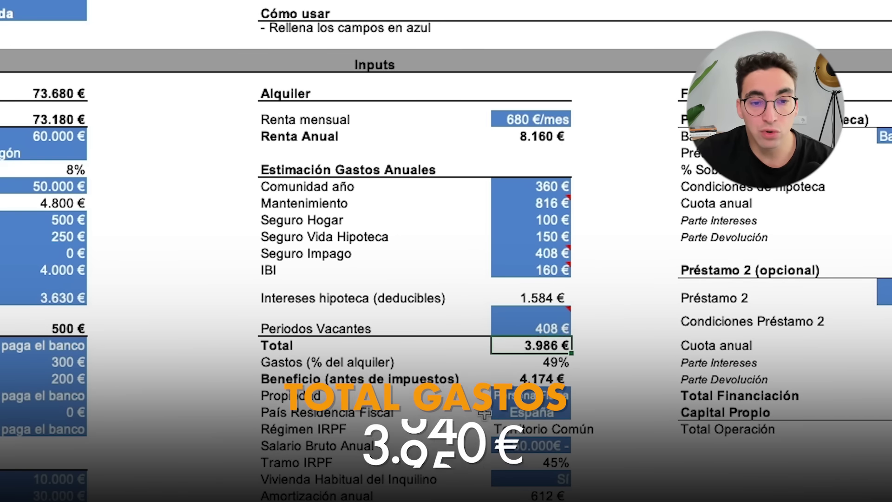
left_click(511, 381)
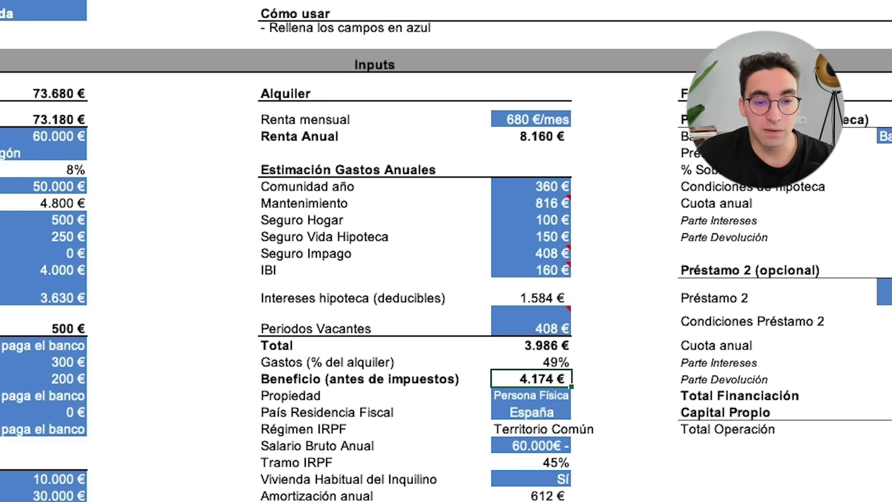
scroll(534, 465, "down", 3)
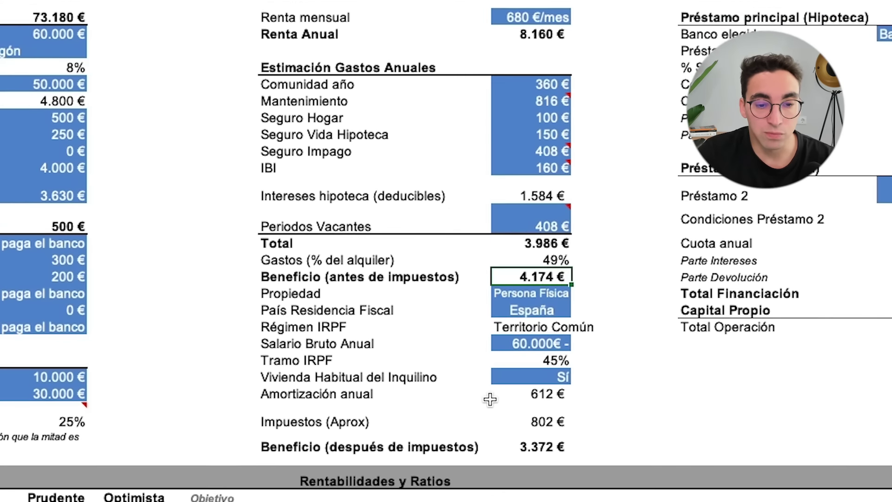
left_click(549, 416)
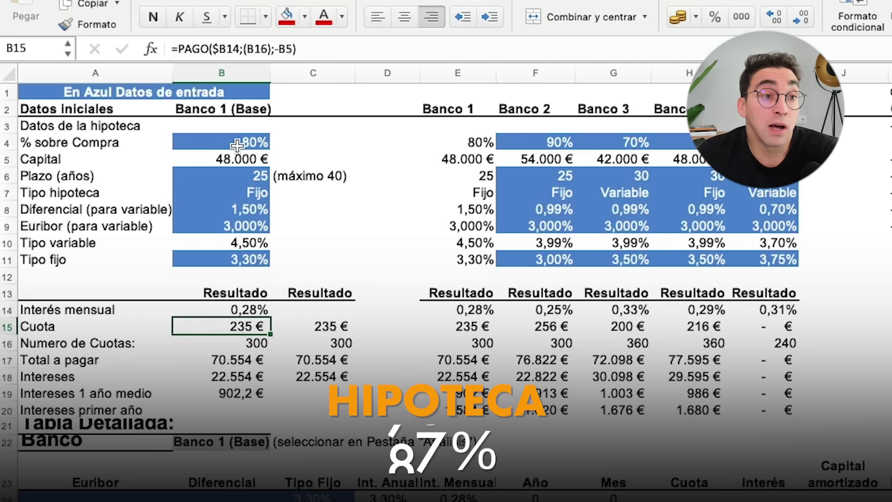
Examine the base bank's mortgage term and fixed rate, plus the detailed amortization table from Tipo Fijo to Capital Pendiente.
left_click(222, 171)
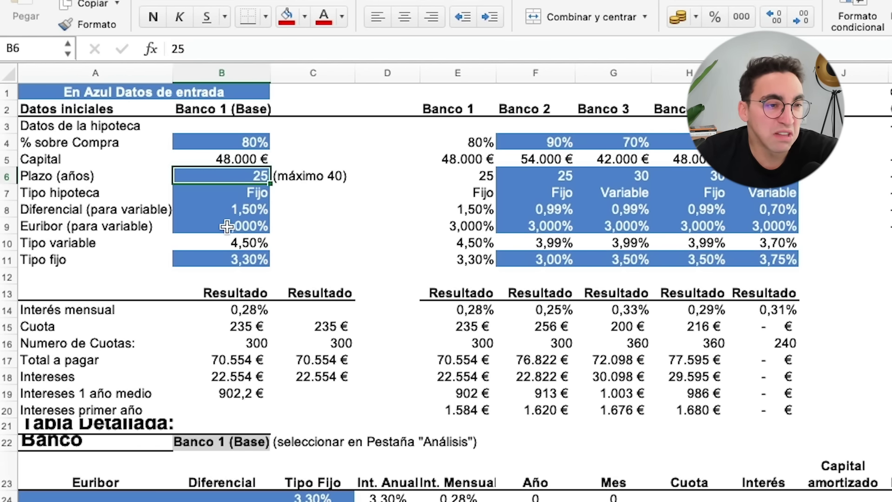
left_click(224, 261)
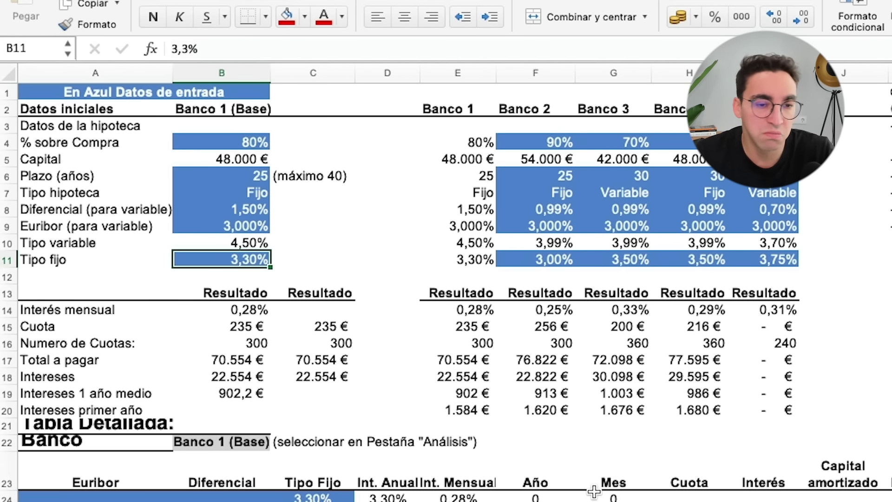
scroll(595, 488, "down", 10)
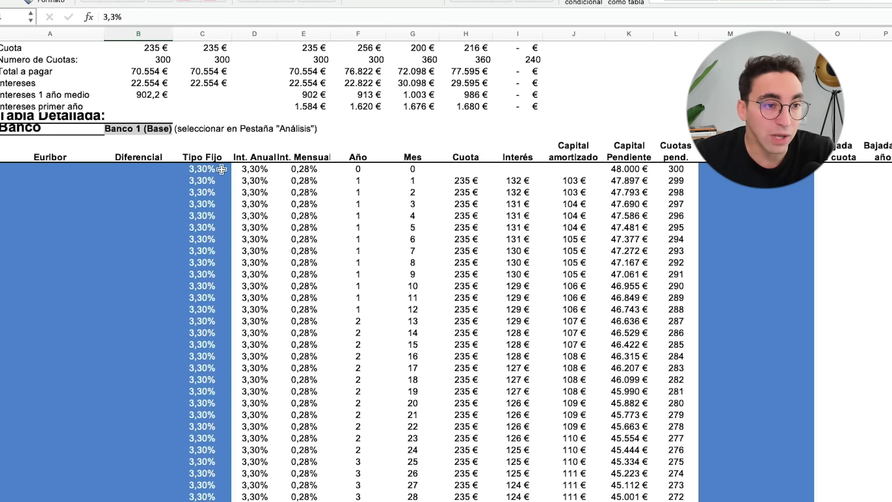
left_click_drag(298, 252, 891, 501)
scroll(633, 356, "down", 20)
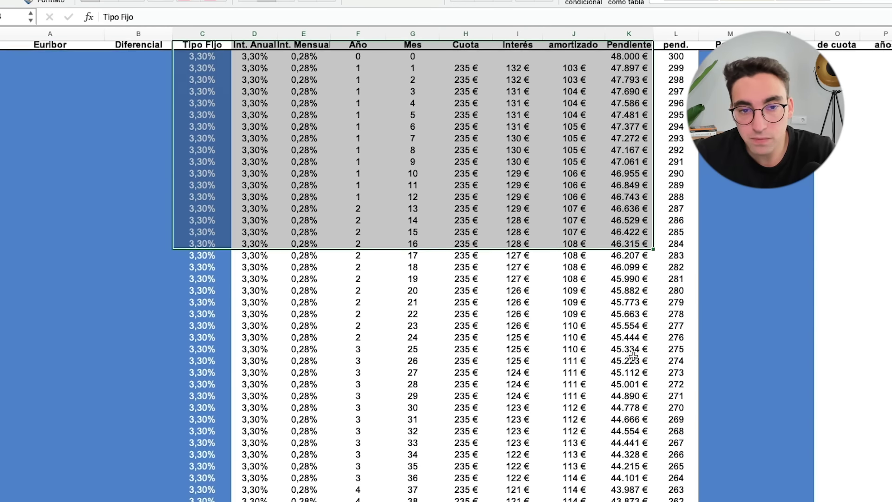
scroll(634, 356, "up", 20)
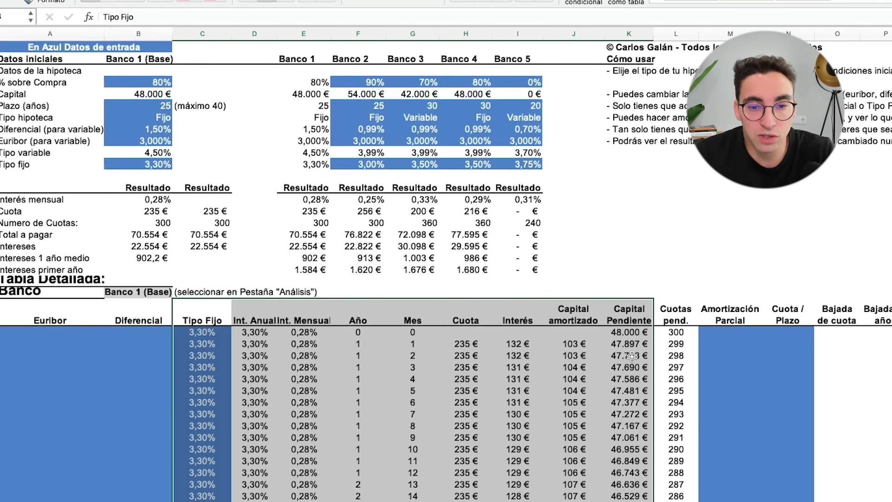
Follow the Capital Pendiente column down the amortization table to examine how the outstanding mortgage balance evolves.
scroll(635, 356, "down", 5)
left_click(632, 353)
scroll(630, 349, "down", 6)
left_click_drag(628, 437, 627, 493)
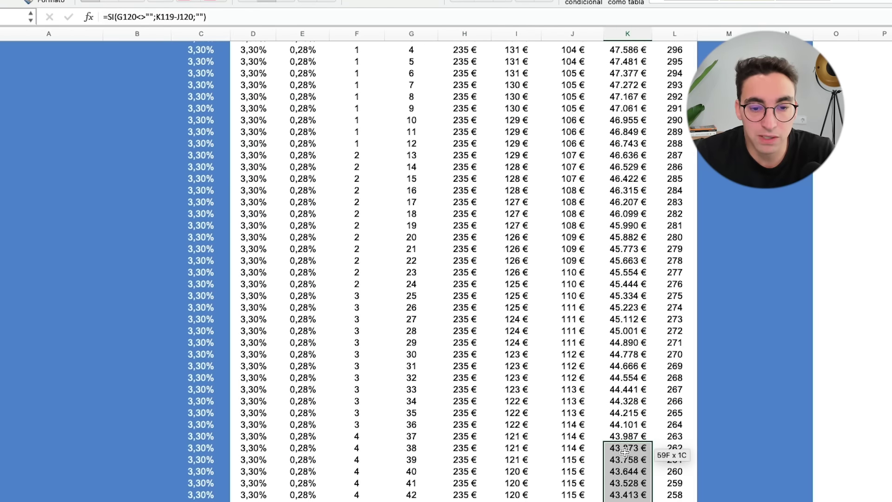
left_click_drag(627, 179, 628, 358)
scroll(583, 305, "up", 20)
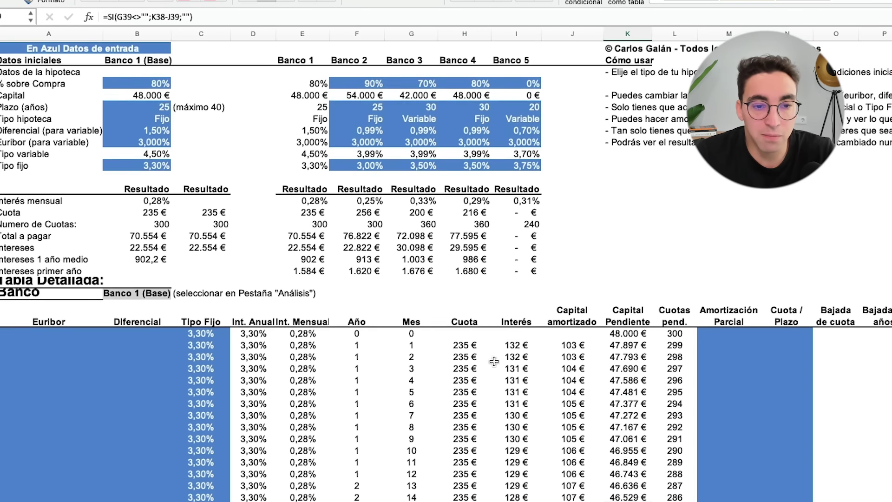
Compare the first monthly Cuota in the amortization table with the base bank's Cuota in the results summary.
scroll(493, 298, "down", 5)
left_click(464, 139)
scroll(449, 212, "up", 5)
scroll(450, 213, "up", 3)
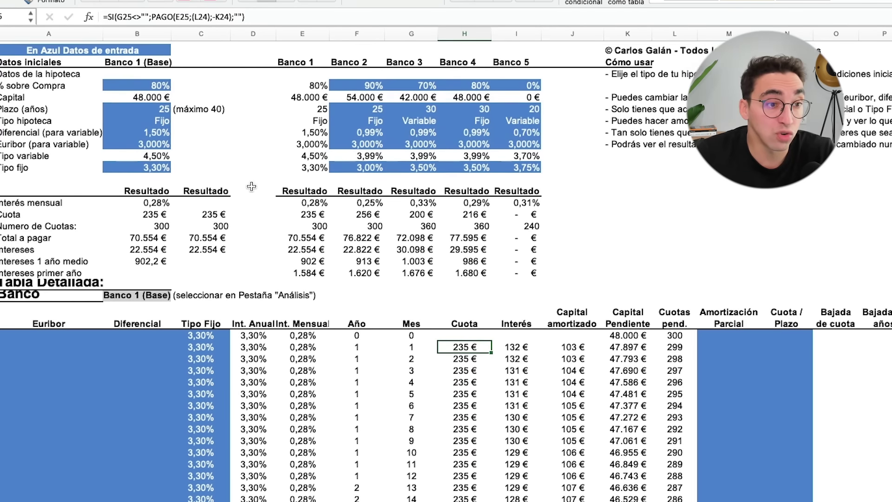
scroll(152, 204, "down", 3)
left_click(152, 201)
scroll(494, 314, "down", 5)
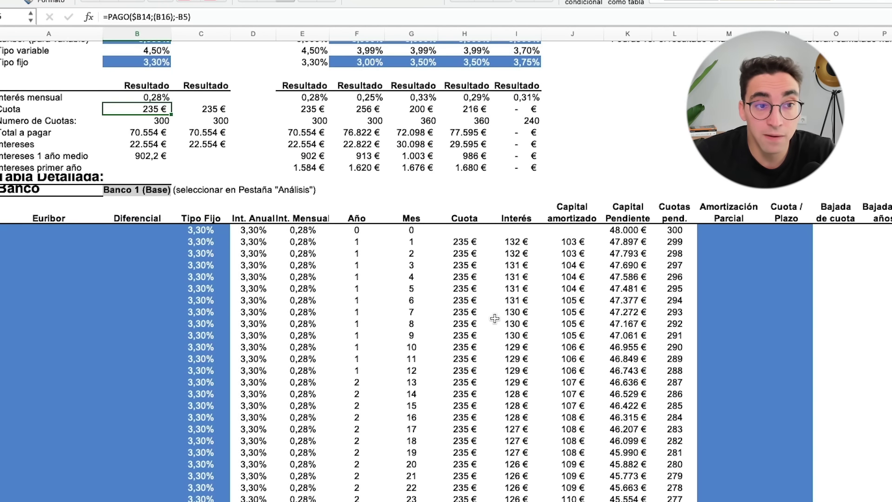
Examine how the Interés and Capital amortizado columns change over the months of the amortization table.
left_click_drag(516, 205, 517, 291)
left_click_drag(568, 216, 568, 345)
left_click_drag(517, 274, 518, 334)
left_click_drag(517, 372, 511, 428)
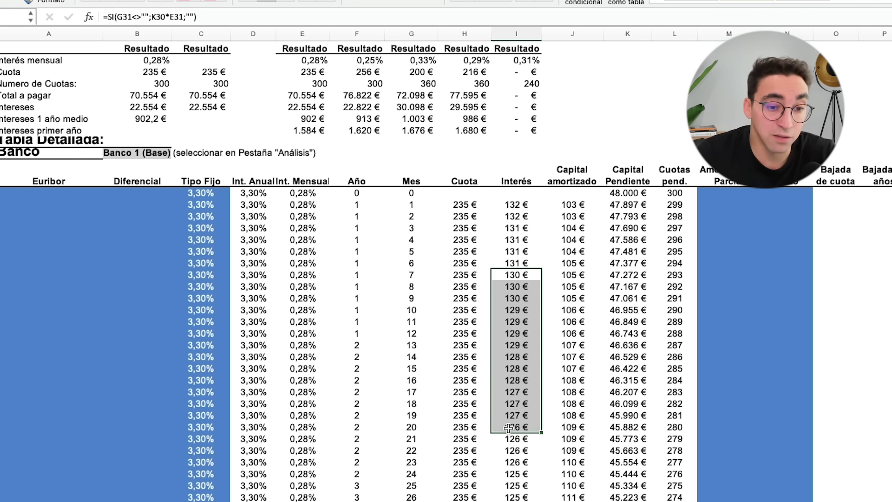
scroll(509, 429, "down", 6)
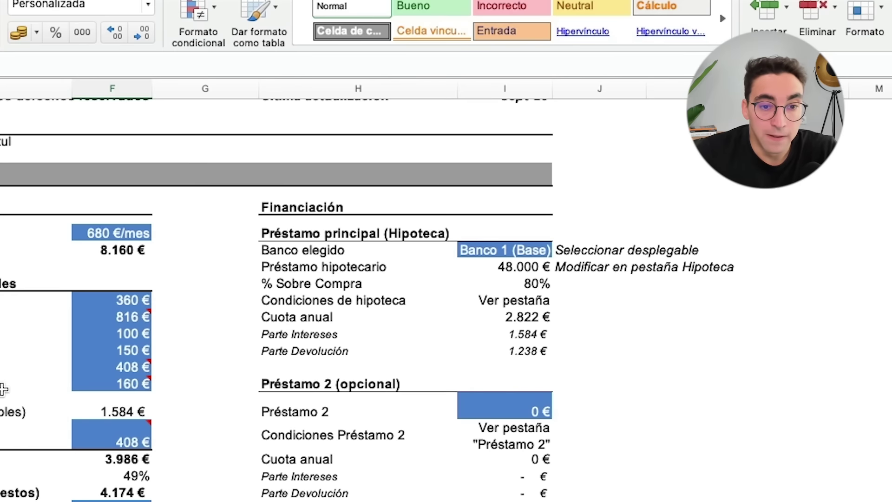
Check the Capital Propio figure in the Financiación section of the analysis sheet and the Reforma cost among the purchase inputs.
scroll(155, 215, "down", 7)
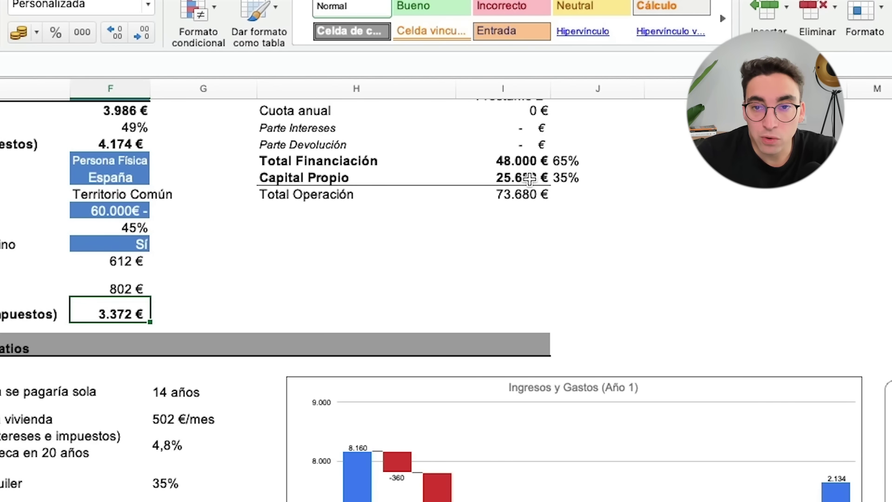
left_click_drag(533, 182, 366, 181)
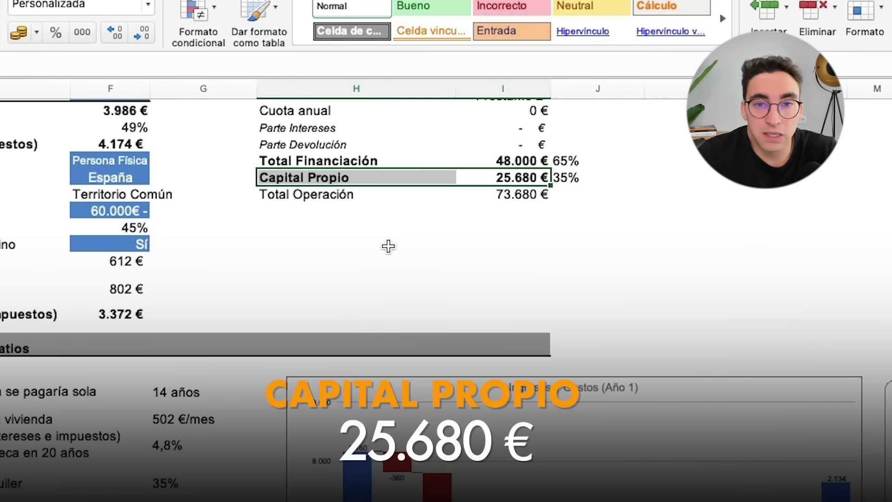
left_click(389, 246)
scroll(213, 261, "up", 10)
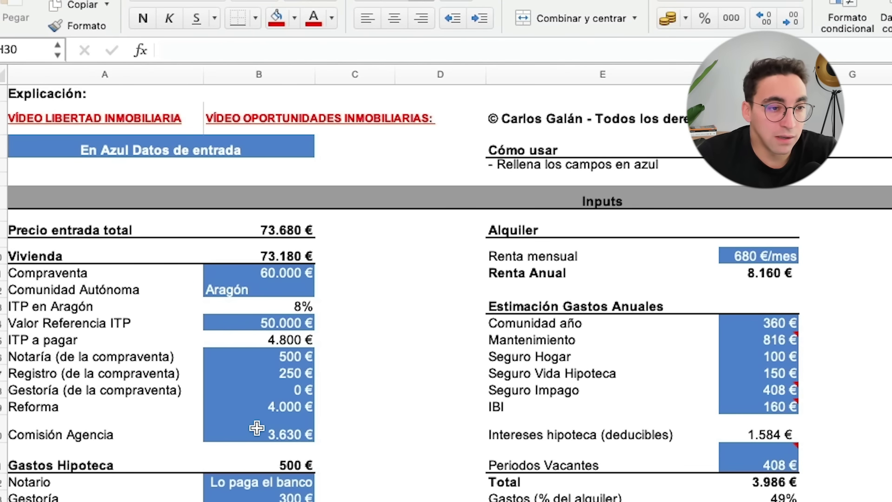
left_click(271, 405)
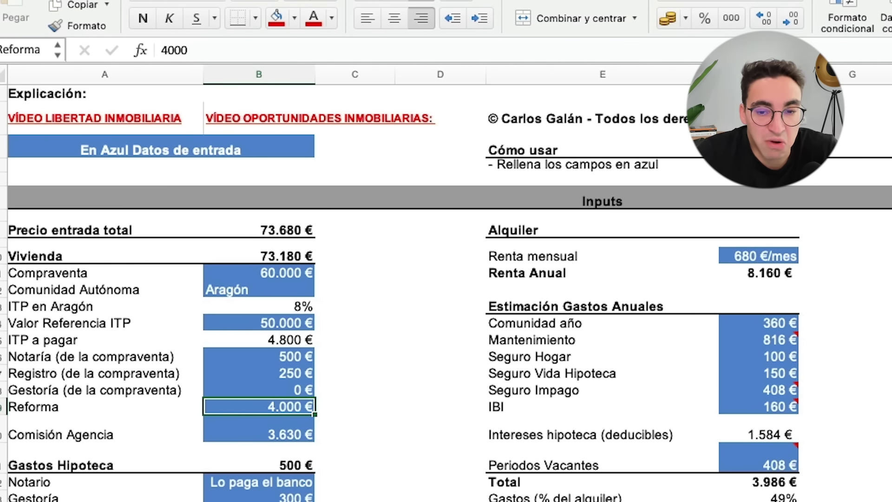
Examine the prudent and optimistic Rentabilidad Bruta and Rentabilidad Neta ANTES values in the Rentabilidades y Ratios section.
scroll(446, 293, "down", 8)
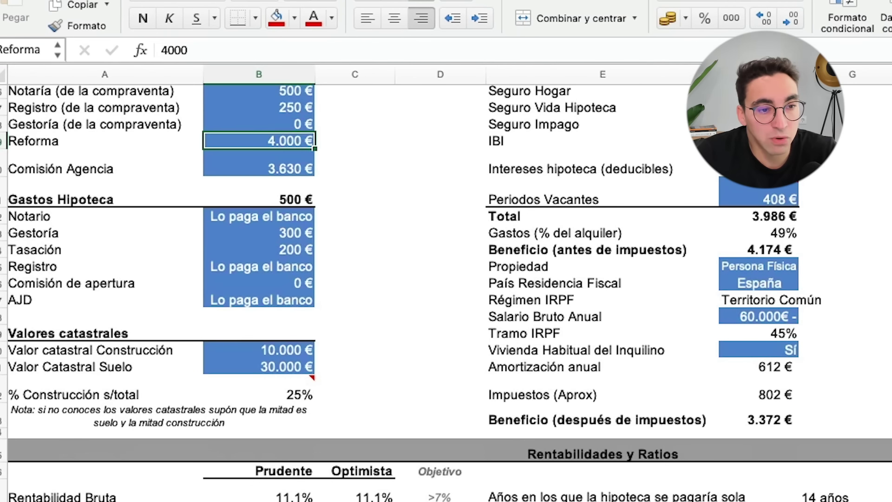
scroll(169, 424, "down", 10)
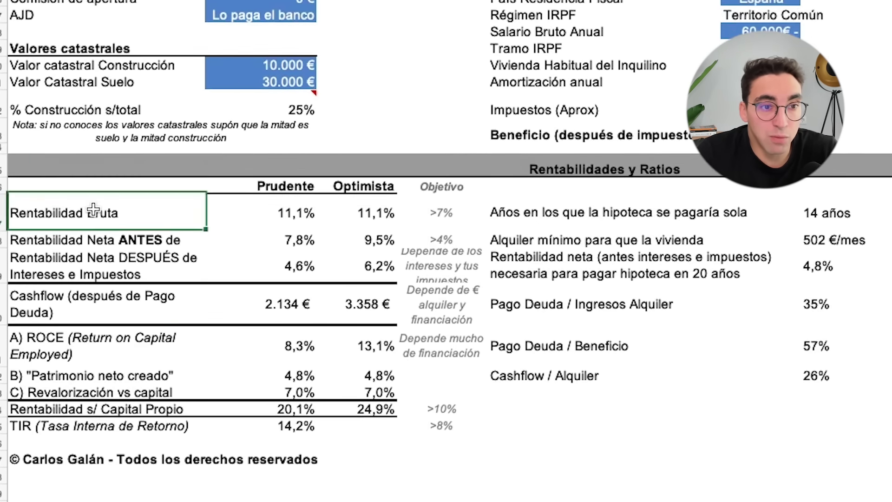
left_click_drag(88, 321, 374, 190)
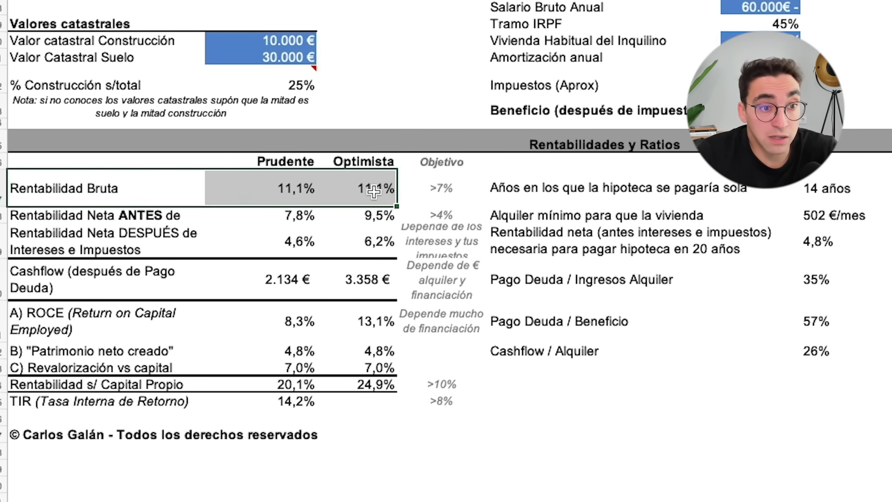
left_click(374, 191)
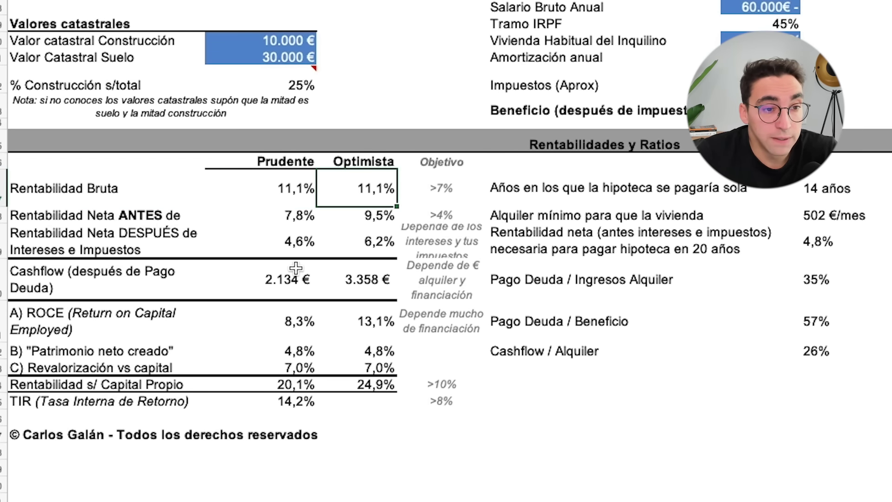
left_click_drag(88, 222, 371, 218)
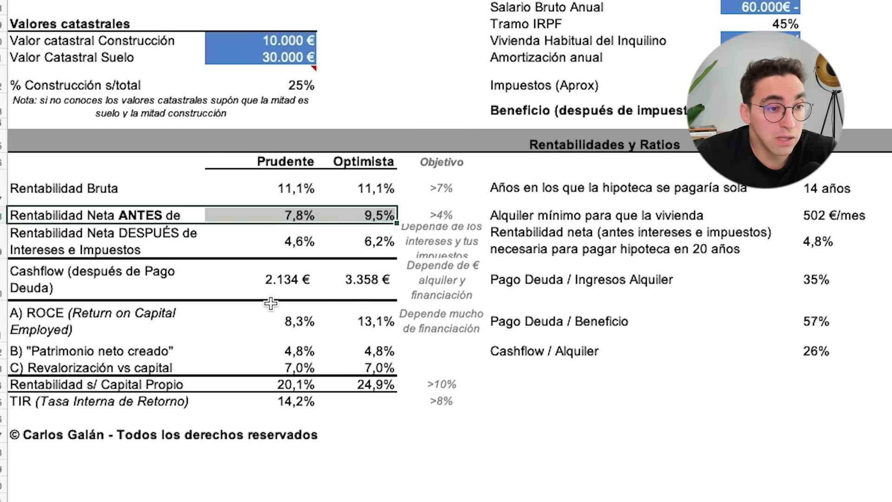
Examine the prudent and optimistic values for Cashflow (después de Pago Deuda) and ROCE.
left_click_drag(173, 281, 354, 271)
left_click(290, 280)
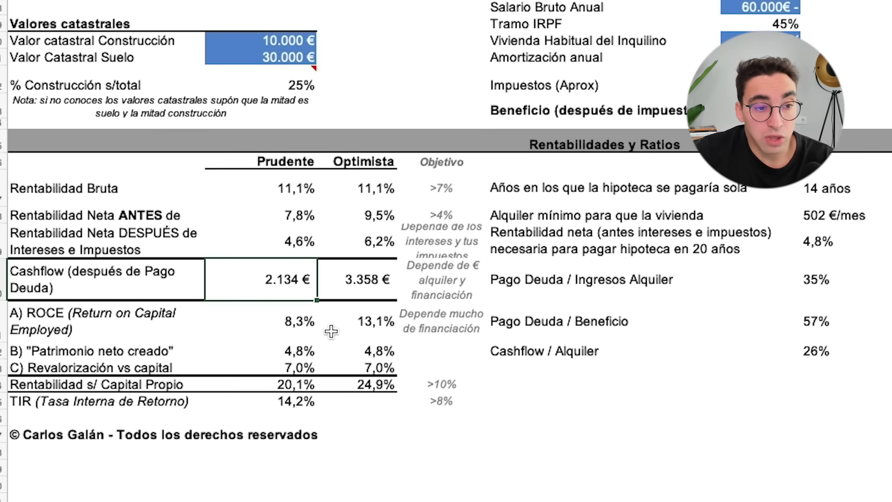
left_click(299, 331)
left_click(363, 329)
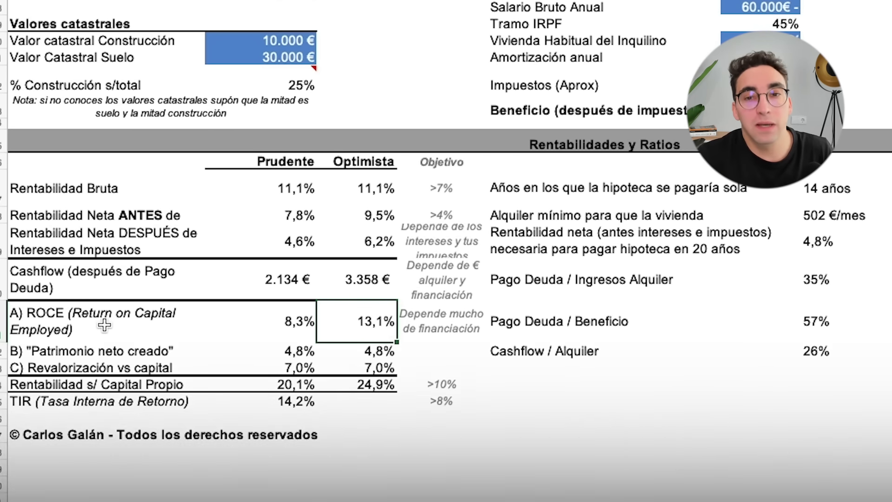
key("Up")
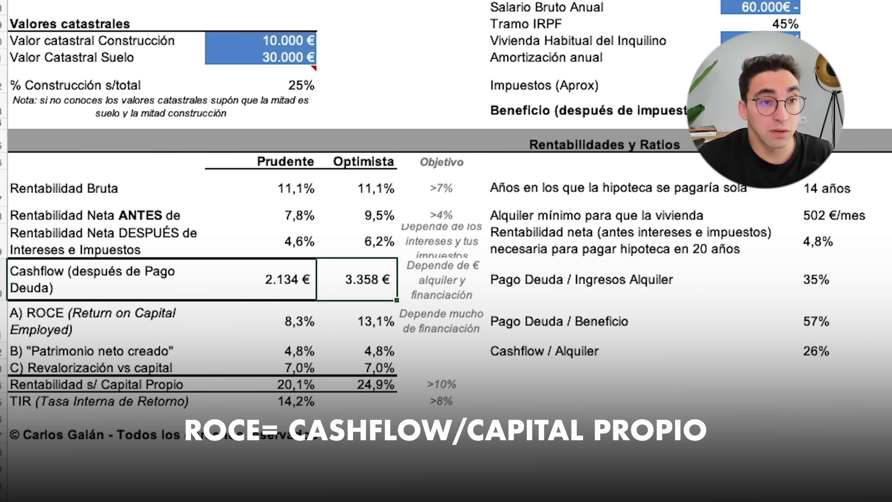
Inspect which cells feed the optimistic Cashflow formula and the ROCE formula, including Capital Propio in the Financiación section.
key("F2")
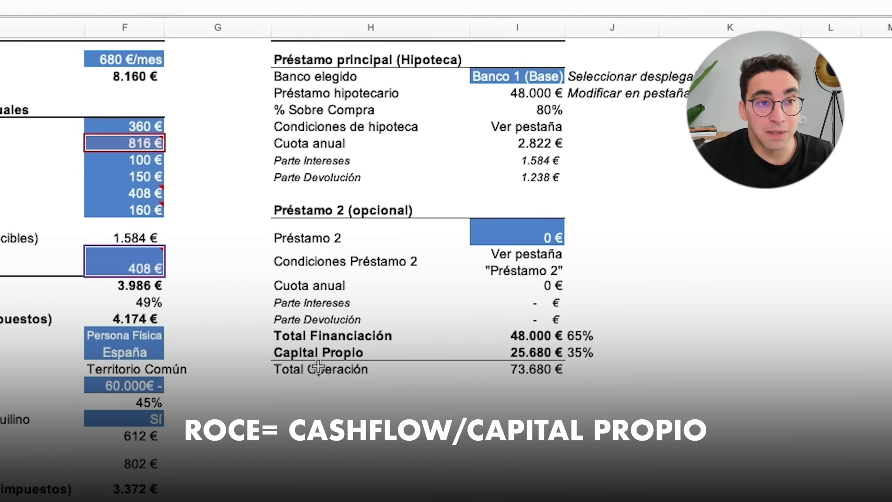
scroll(318, 369, "down", 5)
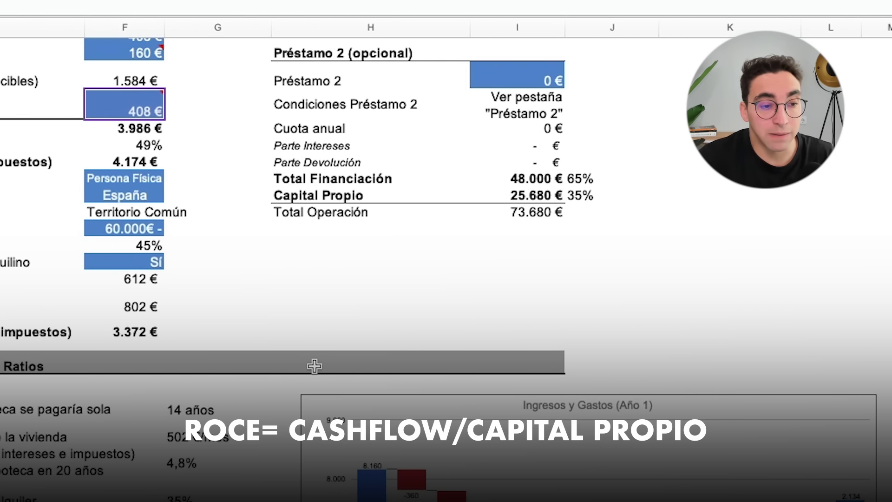
key("Escape")
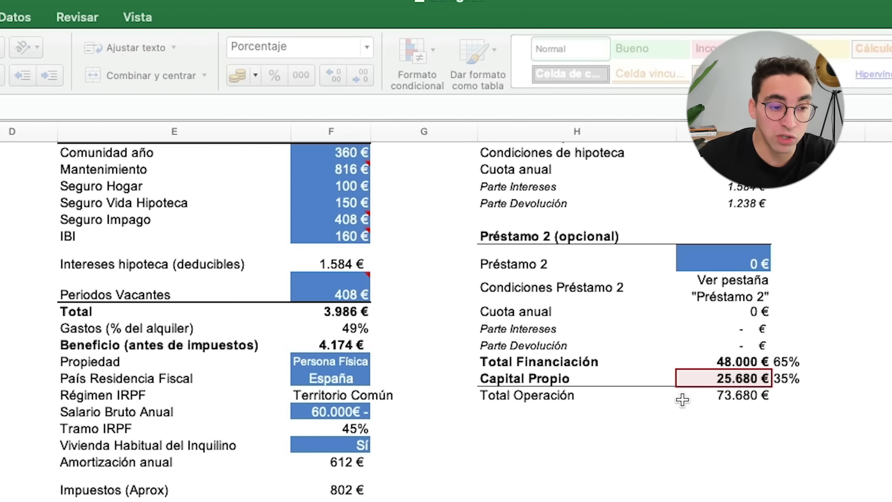
key("Return")
scroll(682, 397, "down", 5)
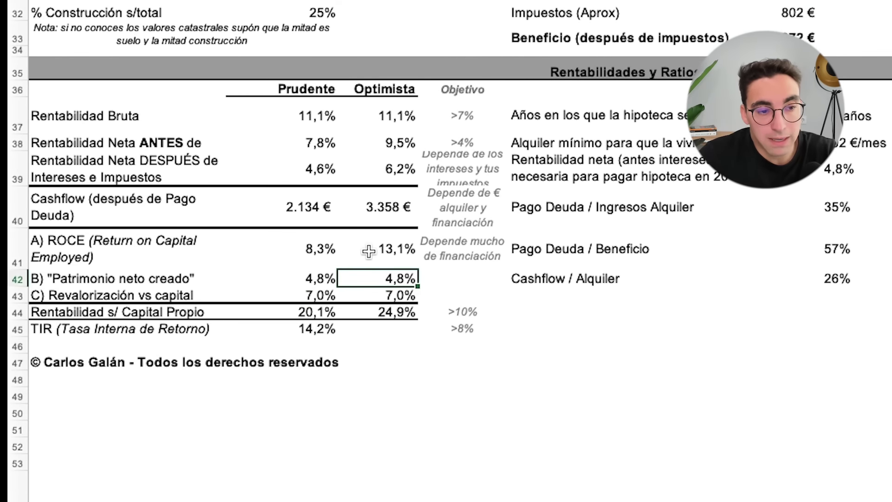
Check the Rentabilidad s/ Capital Propio row and the "Patrimonio neto creado" values in the Rentabilidades y Ratios section.
left_click_drag(356, 307, 75, 313)
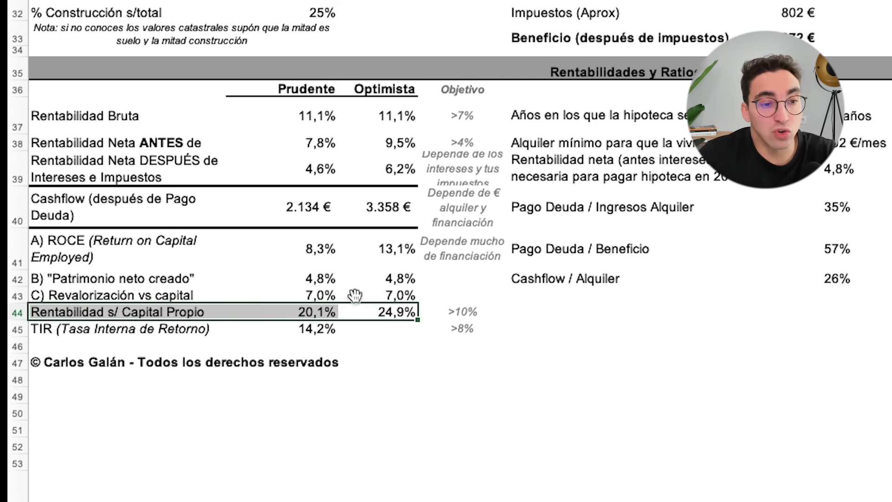
left_click(372, 279)
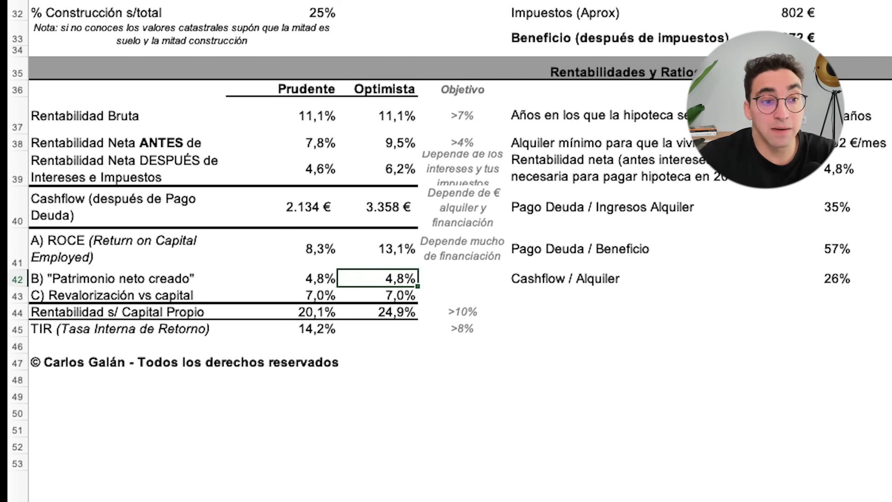
left_click_drag(206, 276, 395, 279)
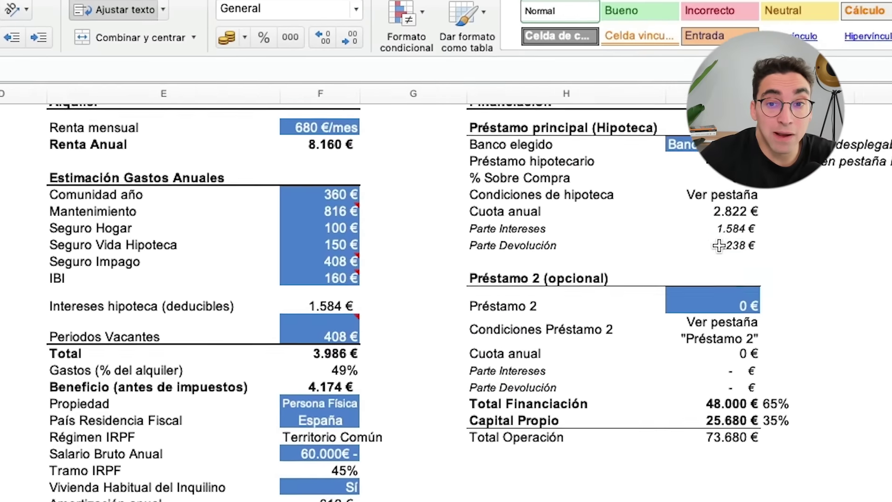
Compare the mortgage's Cuota anual and Parte Devolución with the Intereses hipoteca (deducibles) among the annual expenses.
left_click(821, 181)
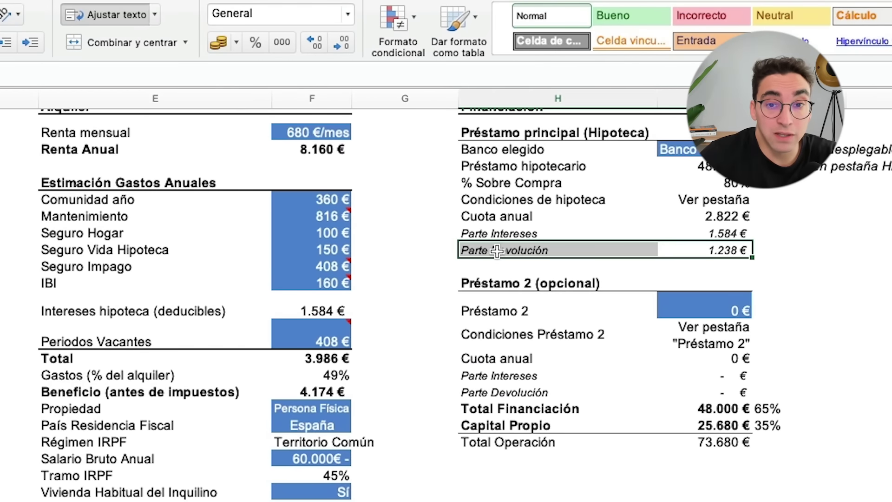
left_click(814, 149)
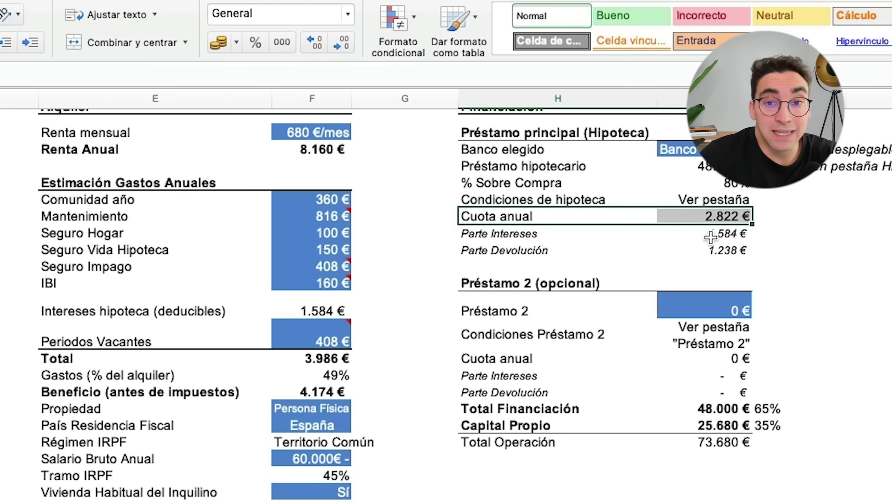
left_click(718, 251)
left_click(209, 305)
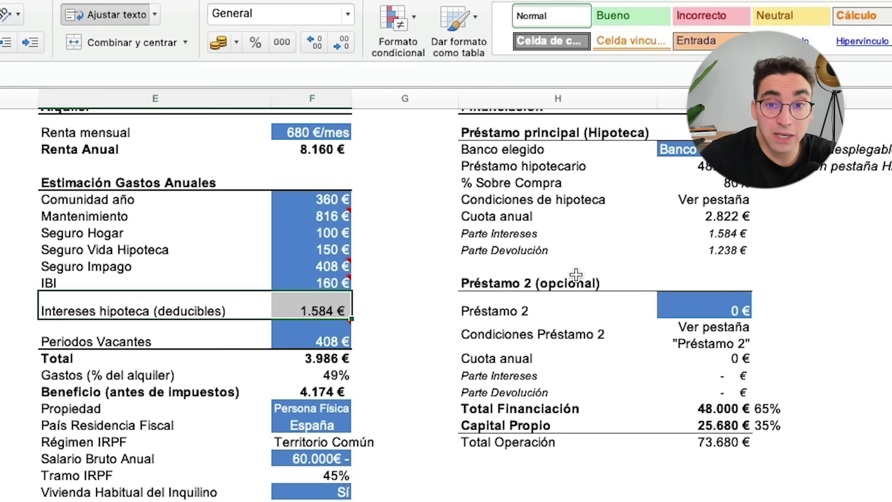
left_click(709, 252)
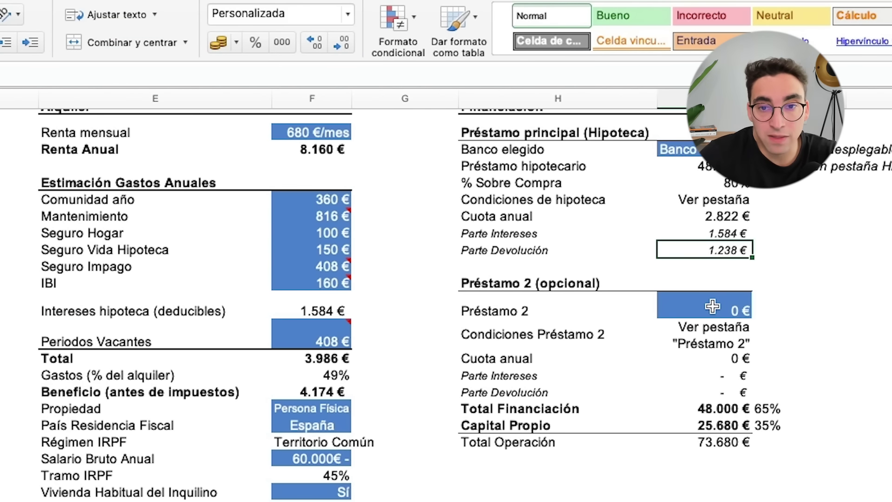
Examine the optimistic "Patrimonio neto creado" and Revalorización vs capital values and the resulting Rentabilidad s/ Capital Propio for both scenarios.
scroll(508, 423, "down", 5)
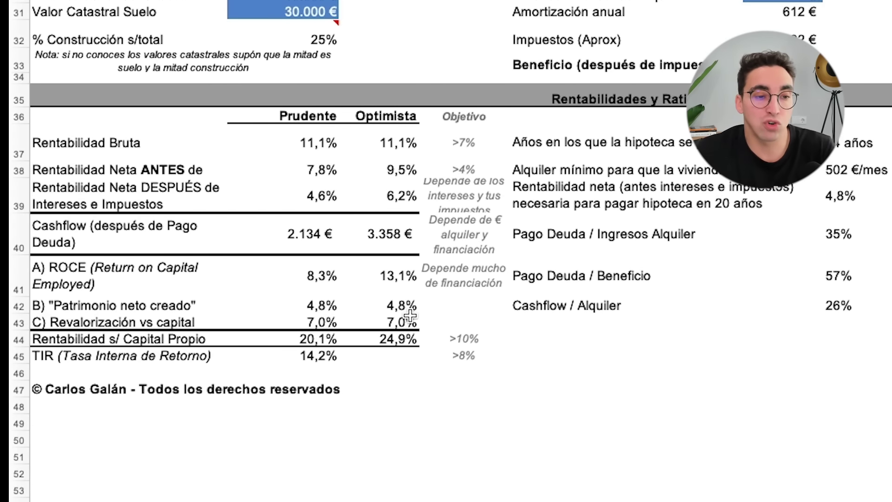
left_click(405, 307)
left_click(379, 323)
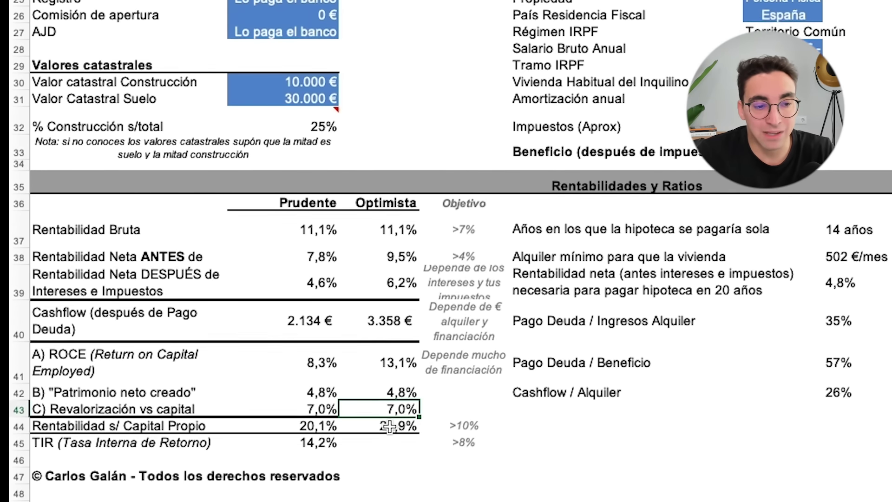
left_click_drag(403, 470, 131, 466)
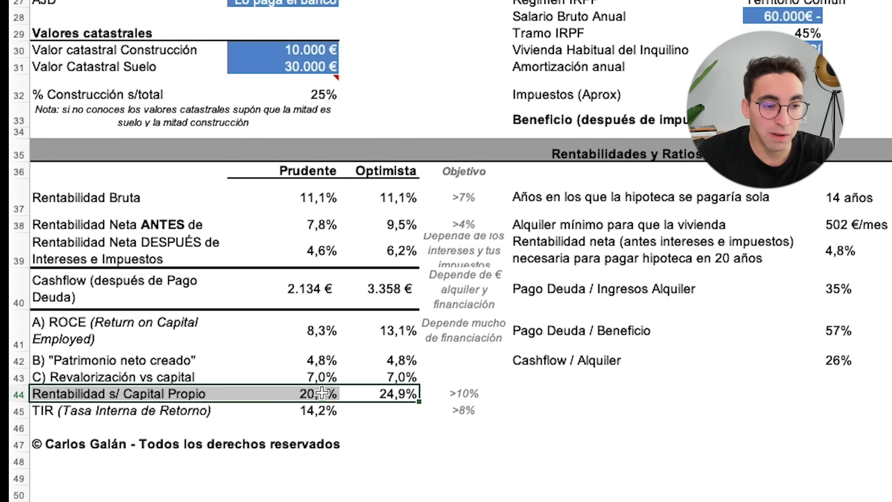
left_click(322, 394)
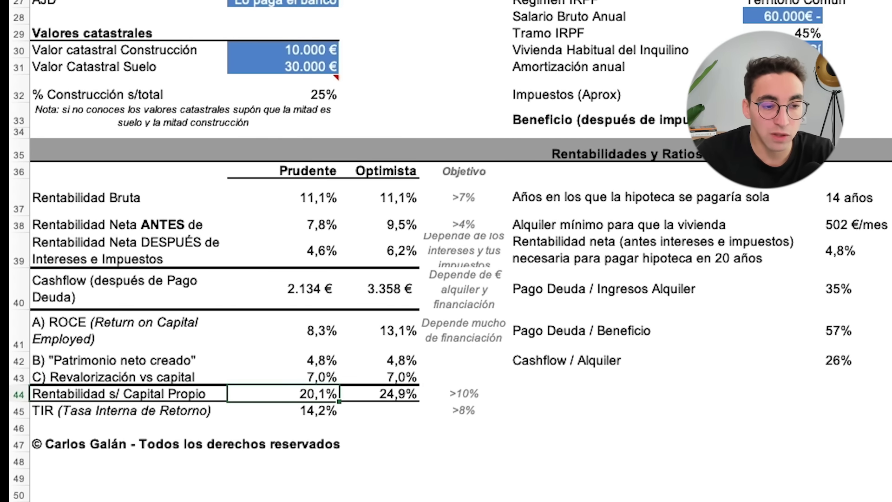